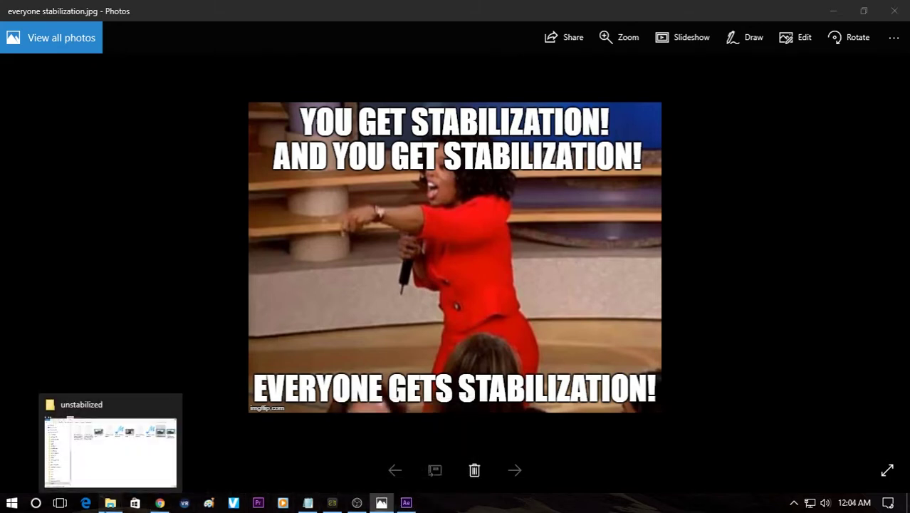
Step: Play combined unstabilized.mp4 from the footage folder in Windows Media Player
left_click(110, 503)
left_click(801, 242)
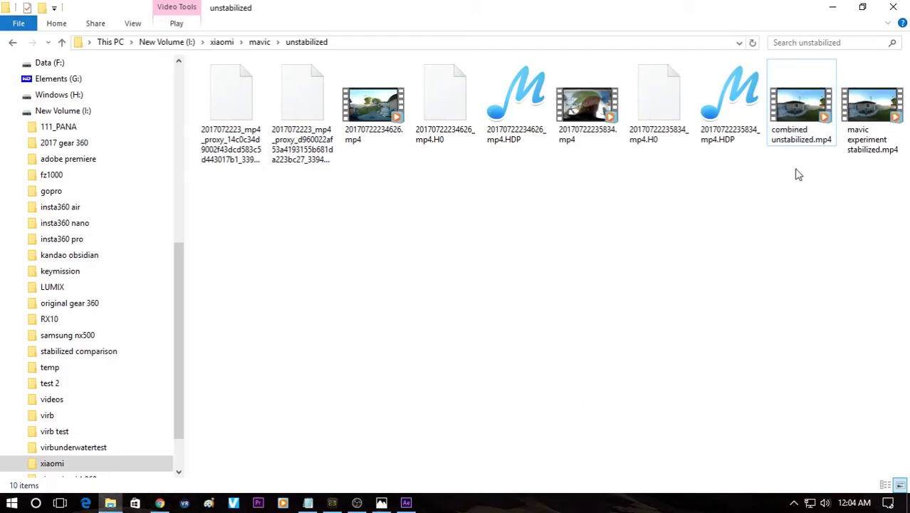
left_click(805, 123)
double_click(805, 123)
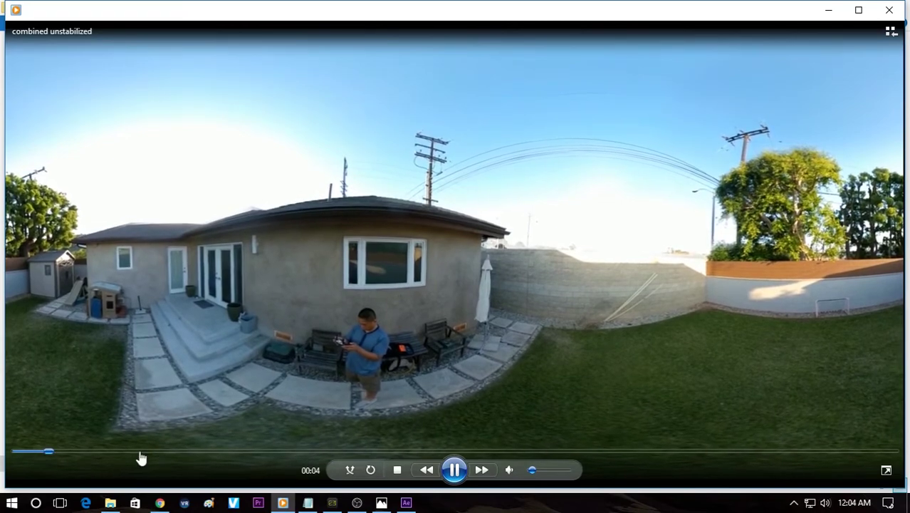
Step: Skim the video ahead through about 00:18, 00:24 and 00:47, then return to After Effects
left_click(138, 453)
left_click(179, 453)
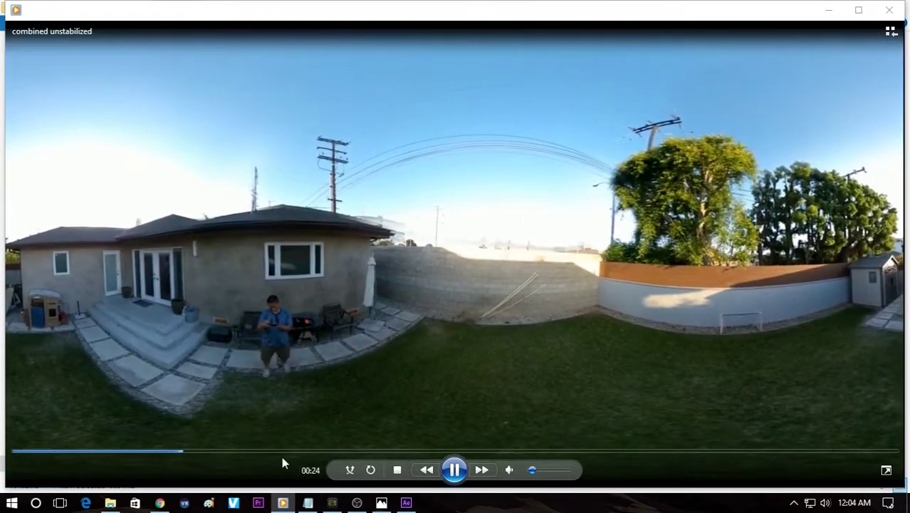
left_click(326, 453)
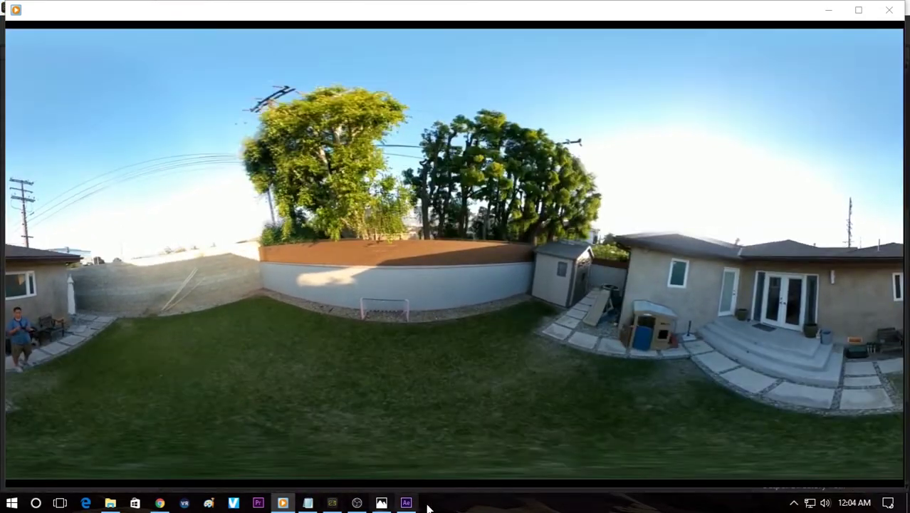
left_click(406, 503)
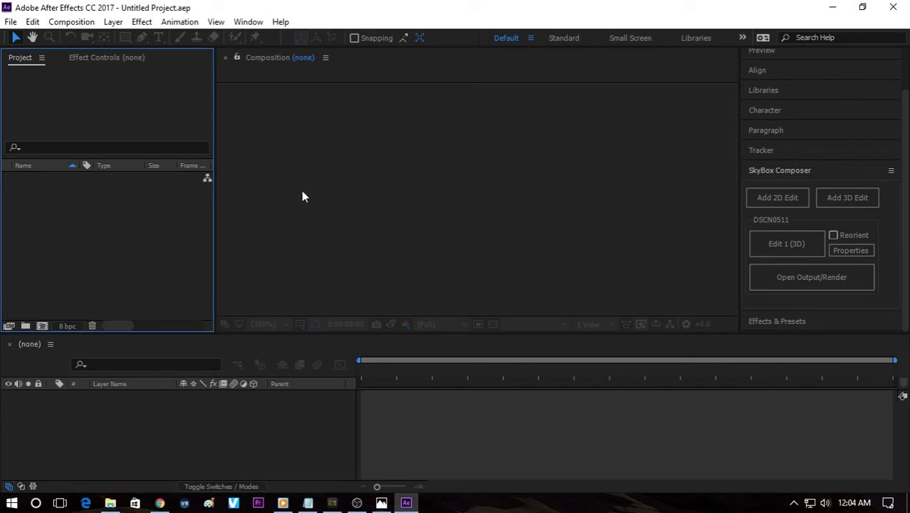
Step: Start a new empty After Effects project from the File menu
left_click(11, 22)
mouse_move(15, 43)
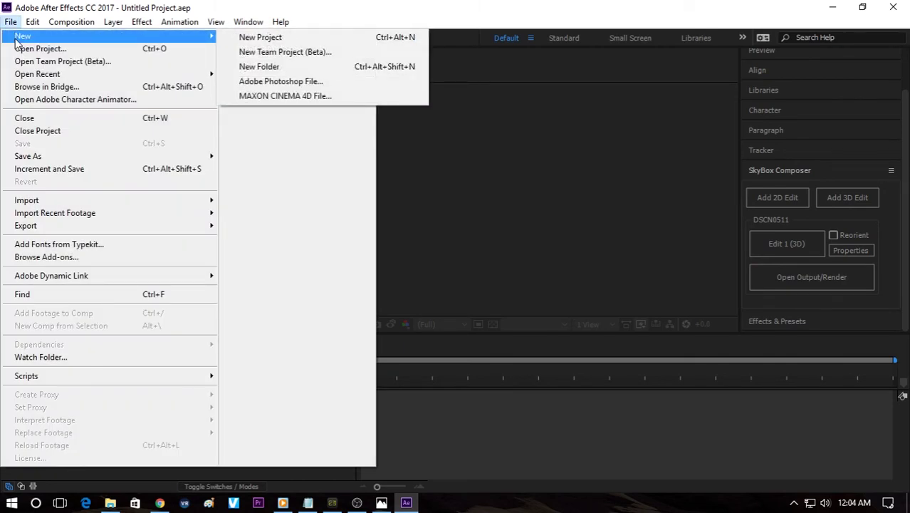
left_click(262, 39)
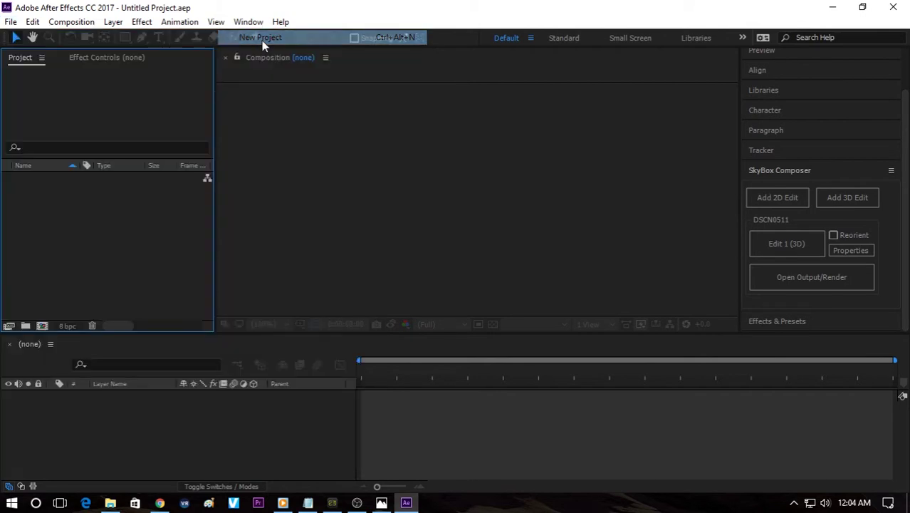
Step: Import the combined unstabilized.mp4 footage into the project
left_click(10, 22)
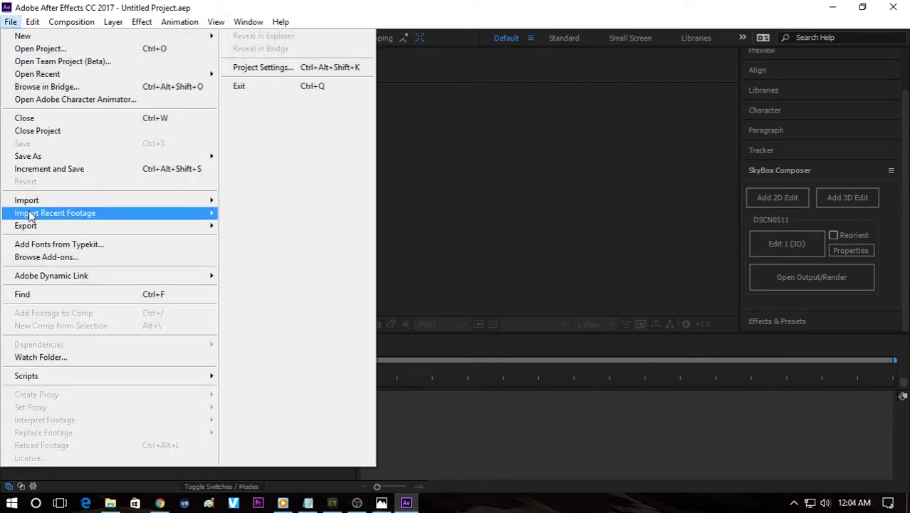
mouse_move(37, 201)
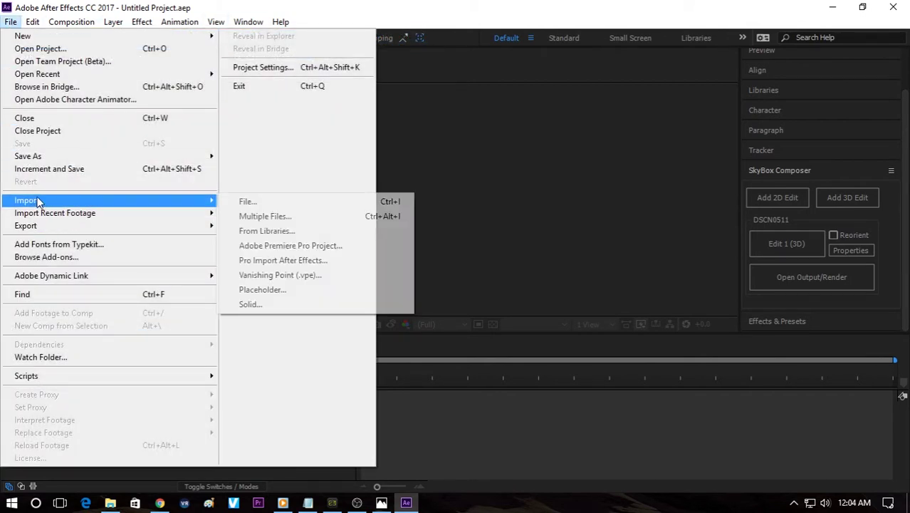
left_click(246, 202)
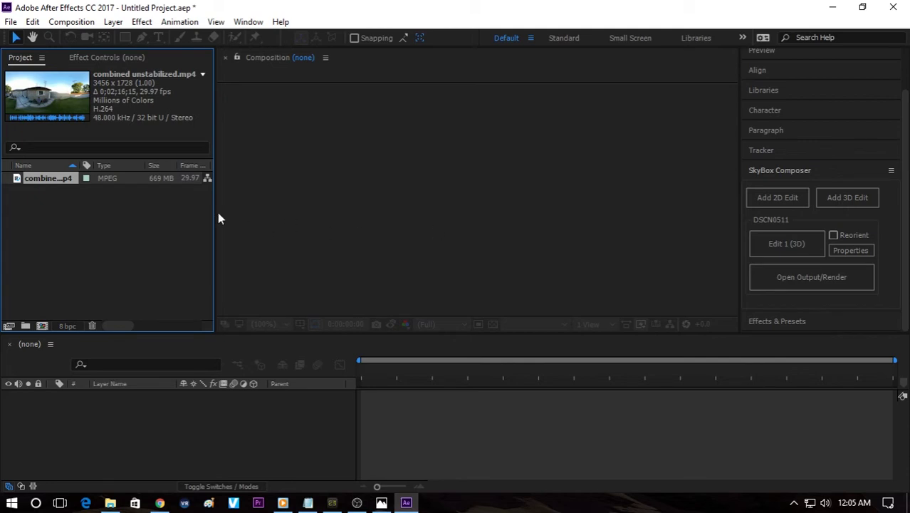
Step: Make a 'combined unstabilized' composition from the imported footage with New Comp from Selection
right_click(50, 180)
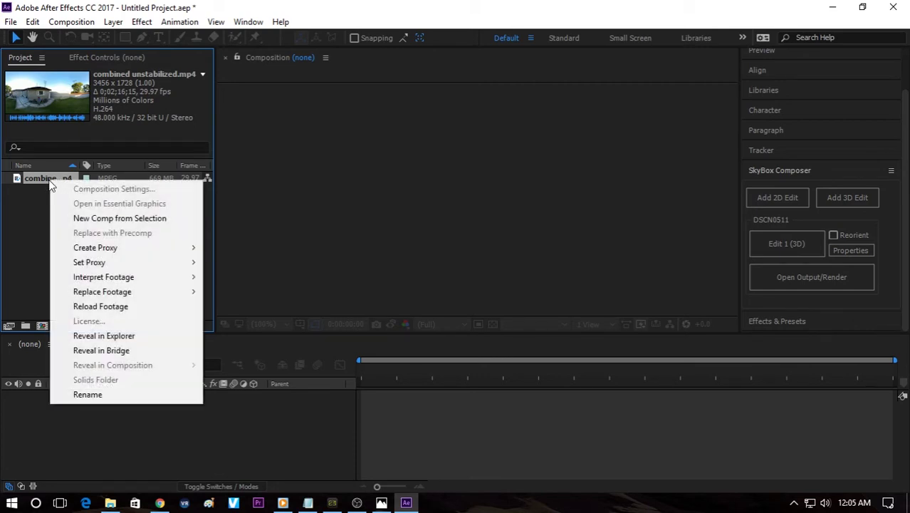
left_click(80, 221)
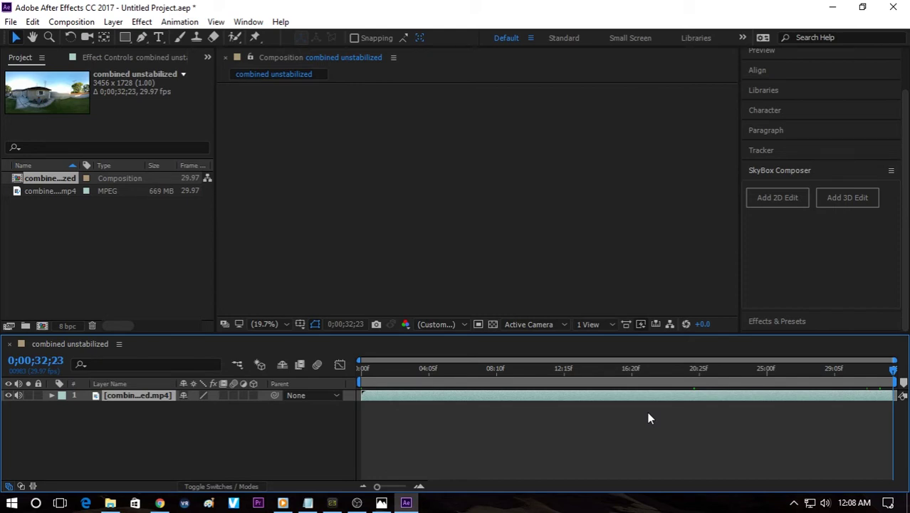
Step: Move the playhead to 0;00;00;00 and browse the Window menu for SkyBox Composer without choosing anything
key("Home")
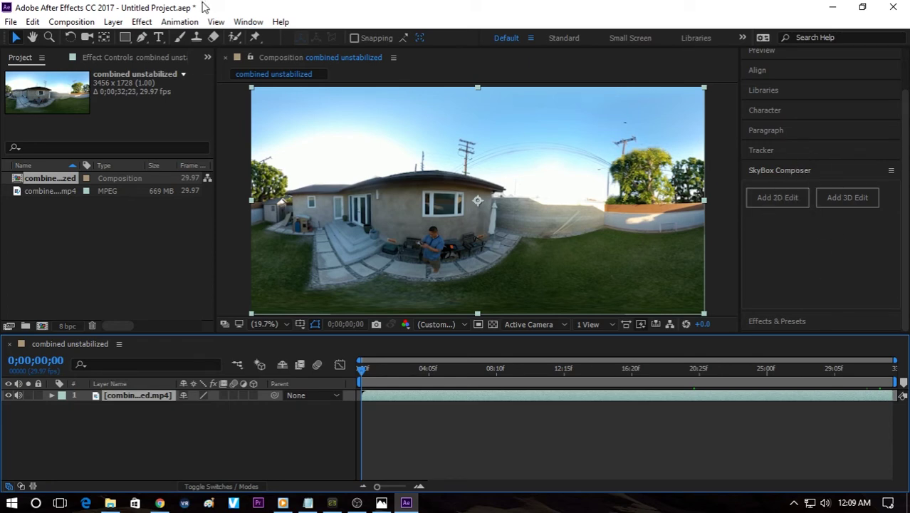
left_click(246, 22)
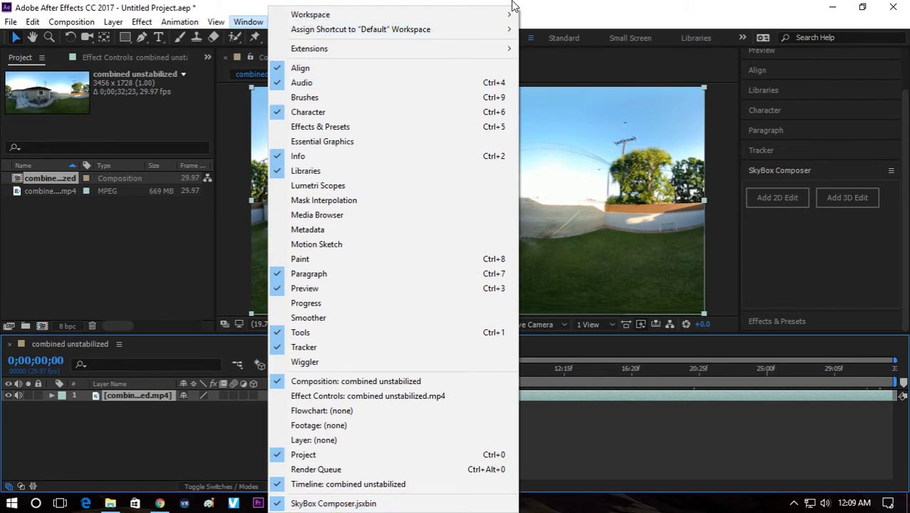
left_click(557, 5)
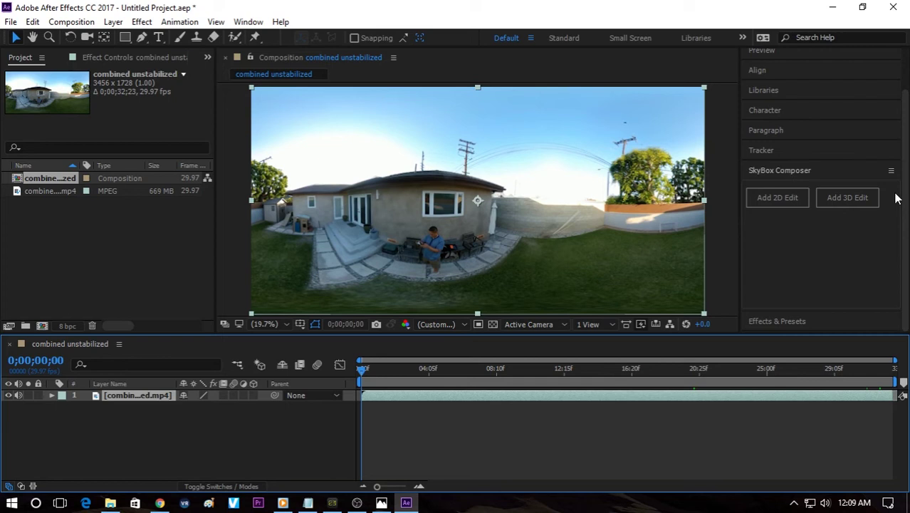
Step: Add a SkyBox 3D edit with 'I am using 3D plugins' checked
left_click(847, 202)
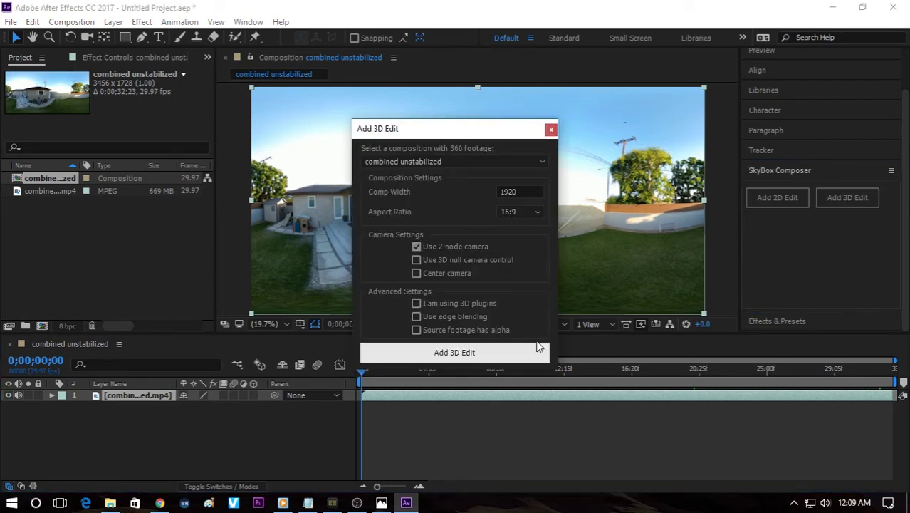
left_click(481, 303)
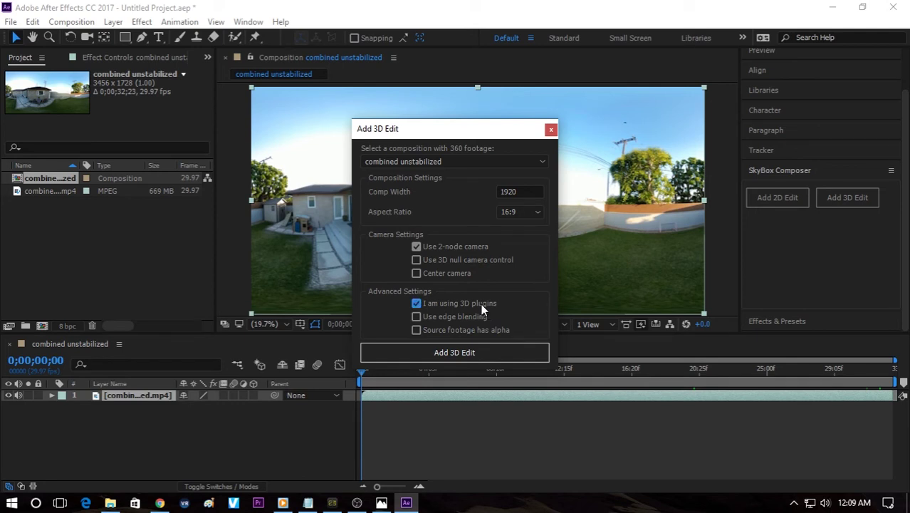
left_click(475, 352)
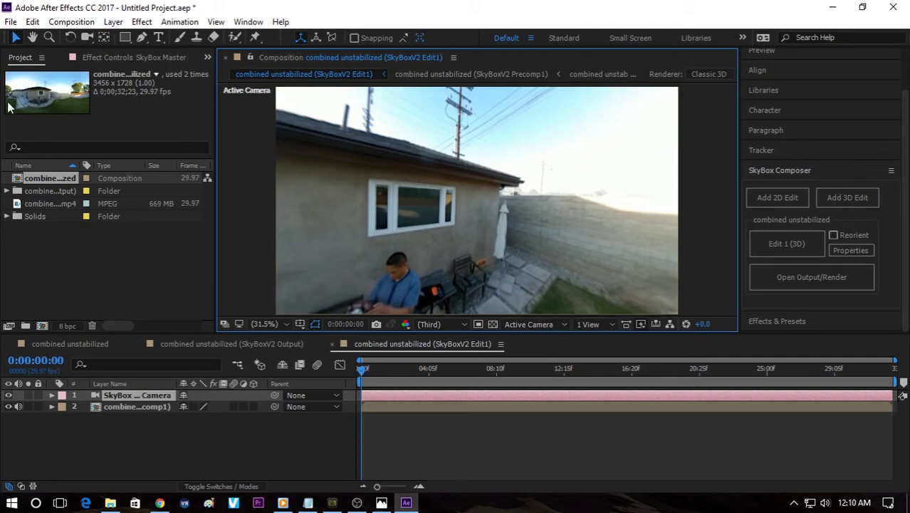
Step: Open Edit 1 (3D) properties, check Stabilize Footage's camera list, and cancel since no tracker exists
left_click(456, 241)
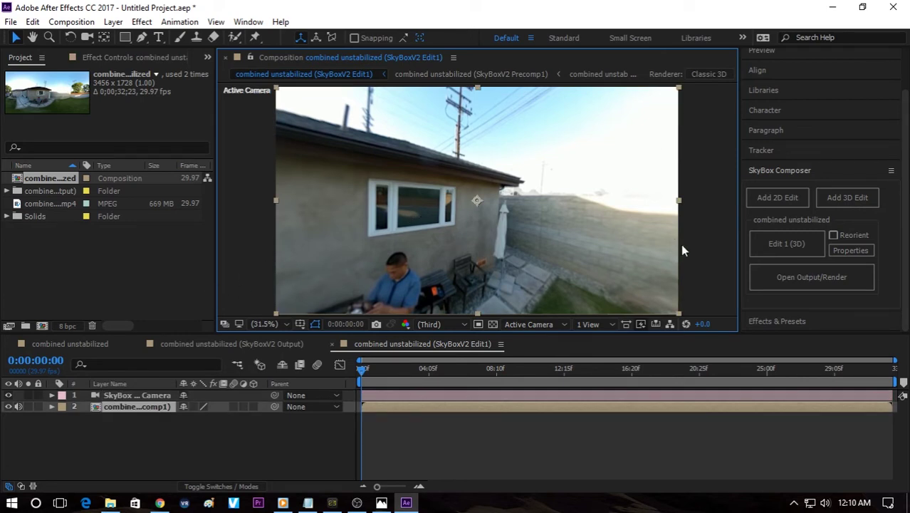
left_click(859, 250)
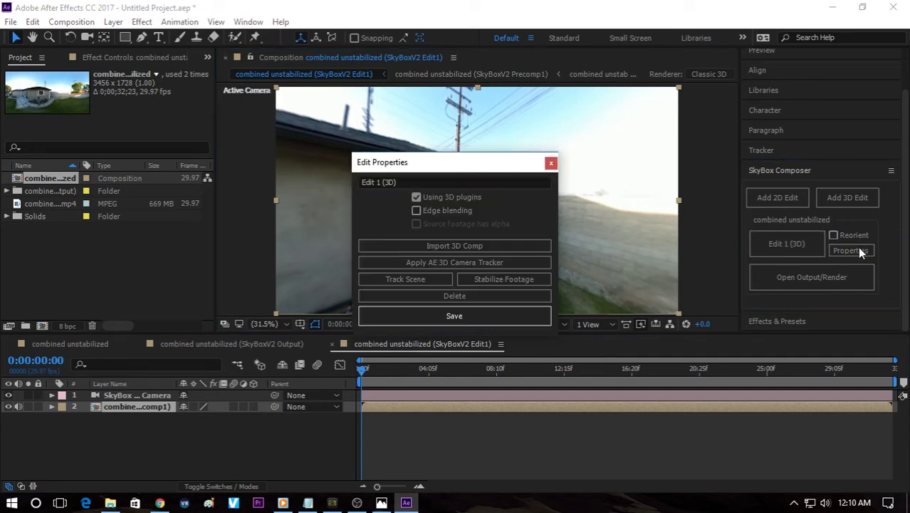
left_click(515, 279)
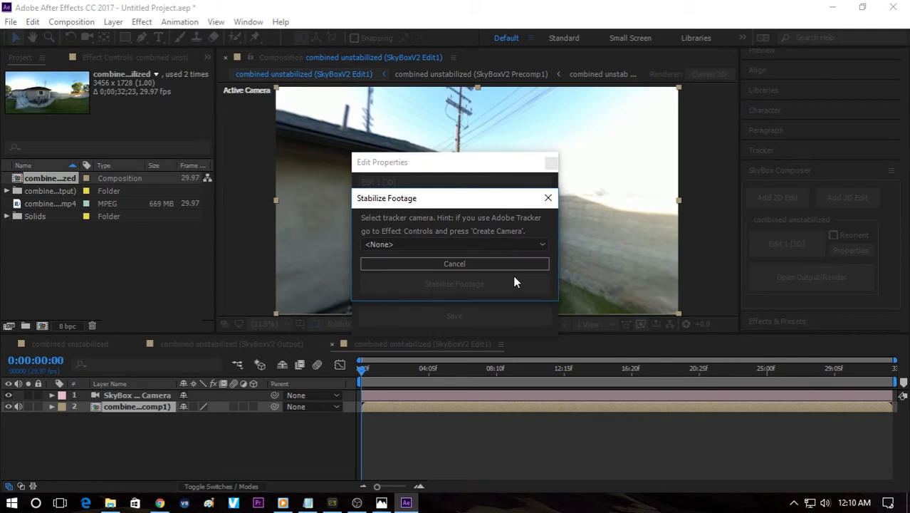
left_click(512, 243)
left_click(513, 248)
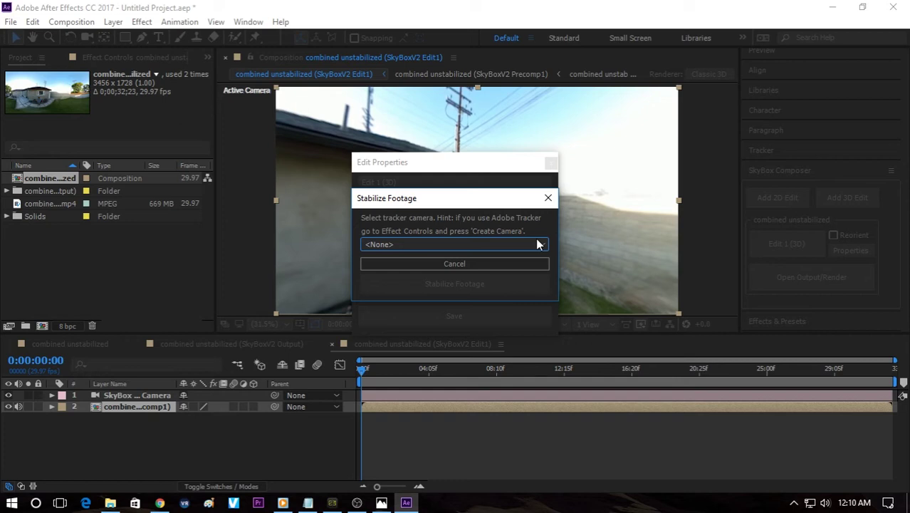
left_click(495, 263)
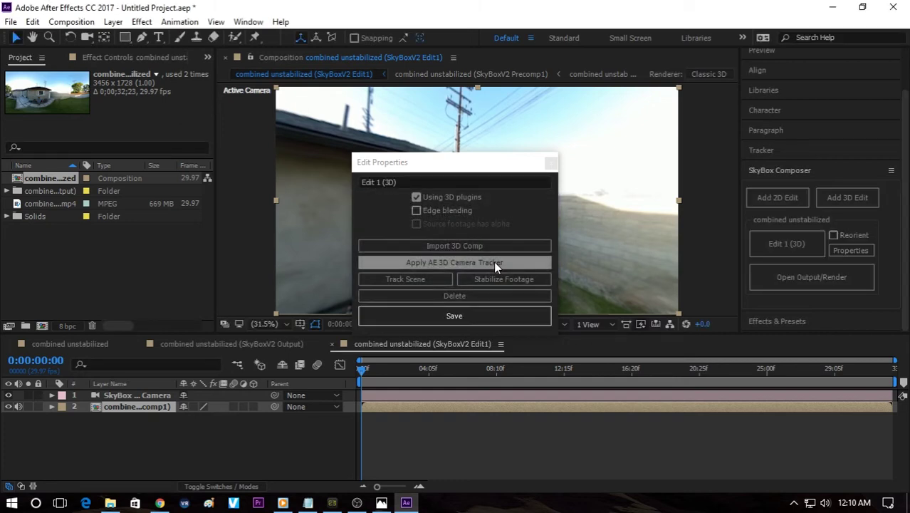
Step: Apply the AE 3D Camera Tracker to the footage layer and view its settings in Effect Controls
left_click(442, 262)
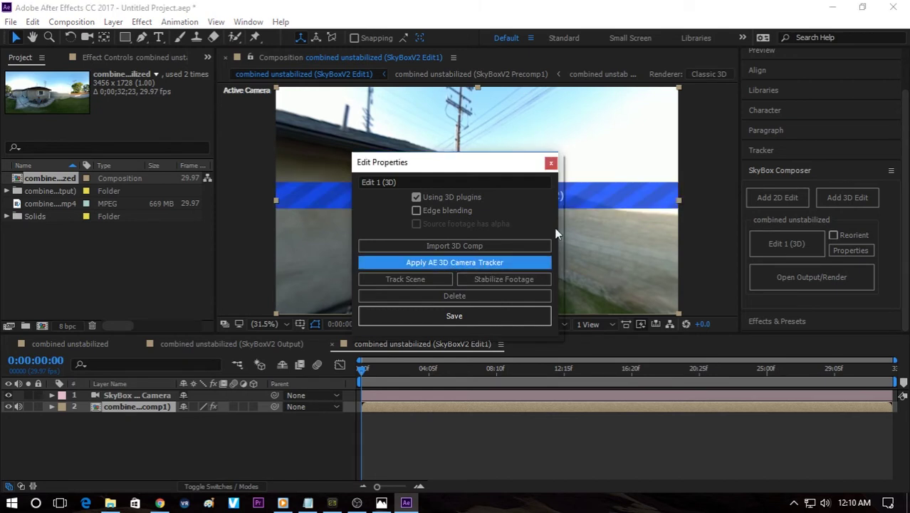
left_click_drag(495, 171, 196, 162)
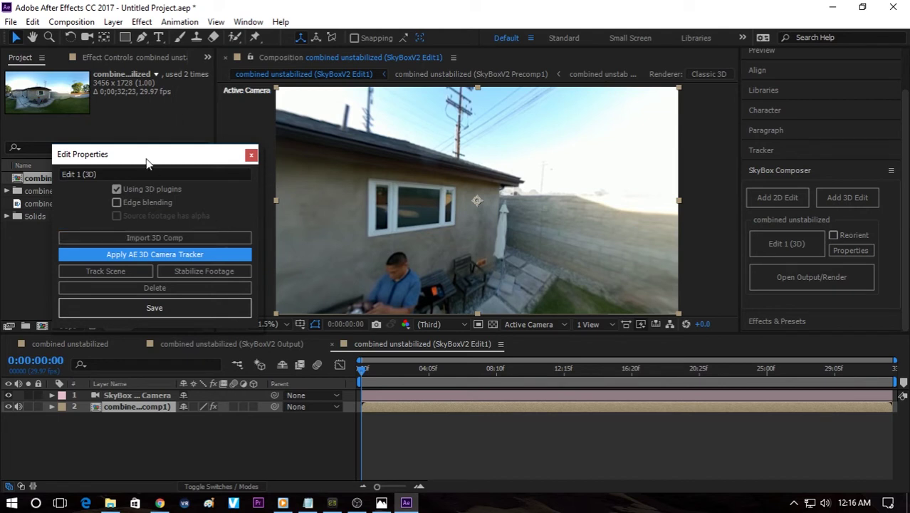
left_click_drag(167, 157, 830, 280)
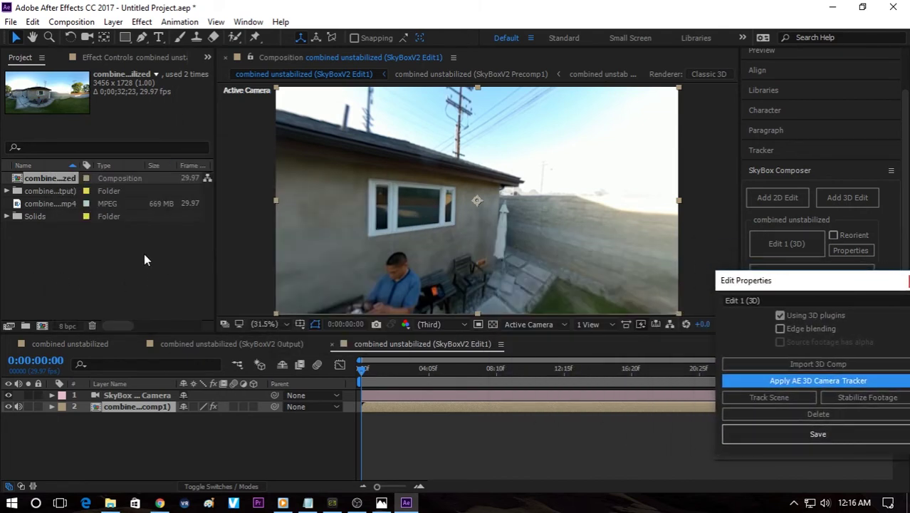
left_click(98, 57)
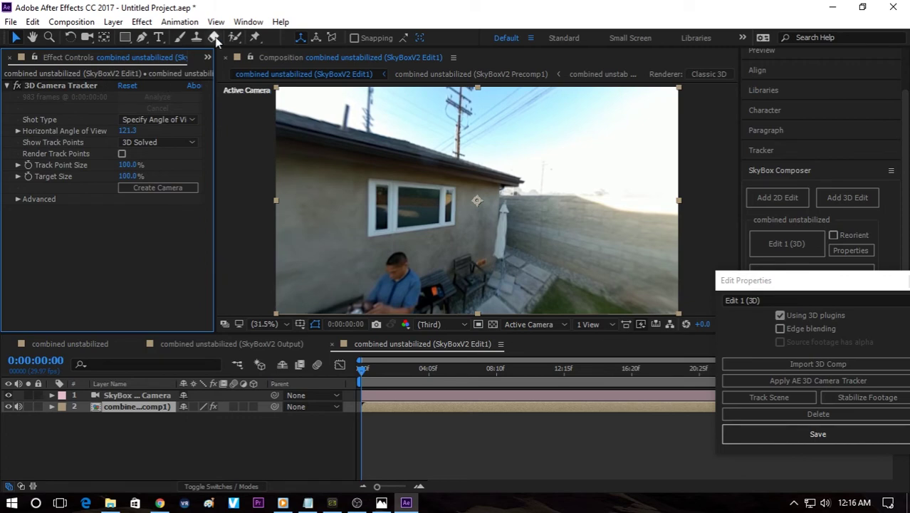
left_click(258, 22)
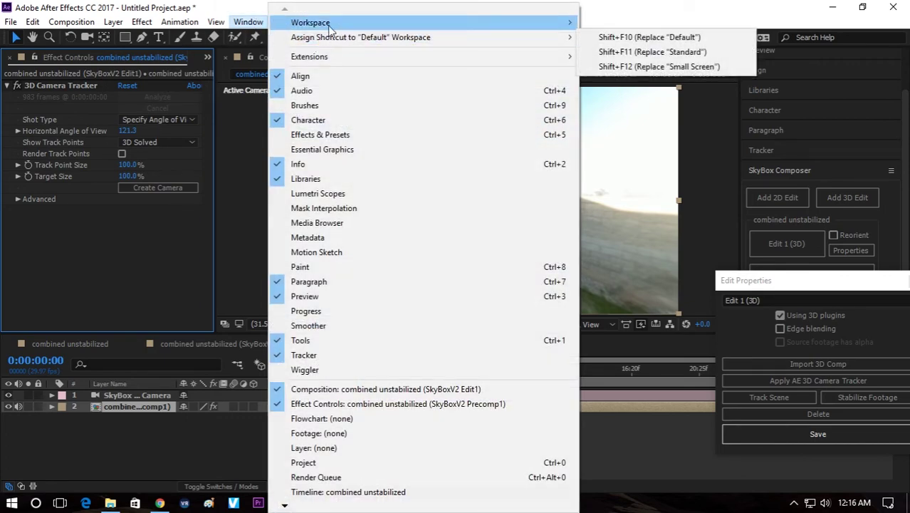
mouse_move(364, 28)
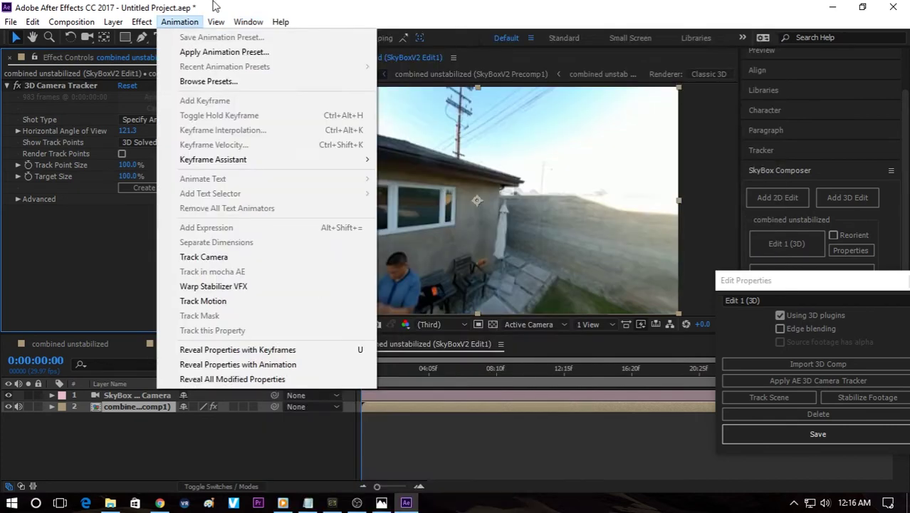
left_click(338, 5)
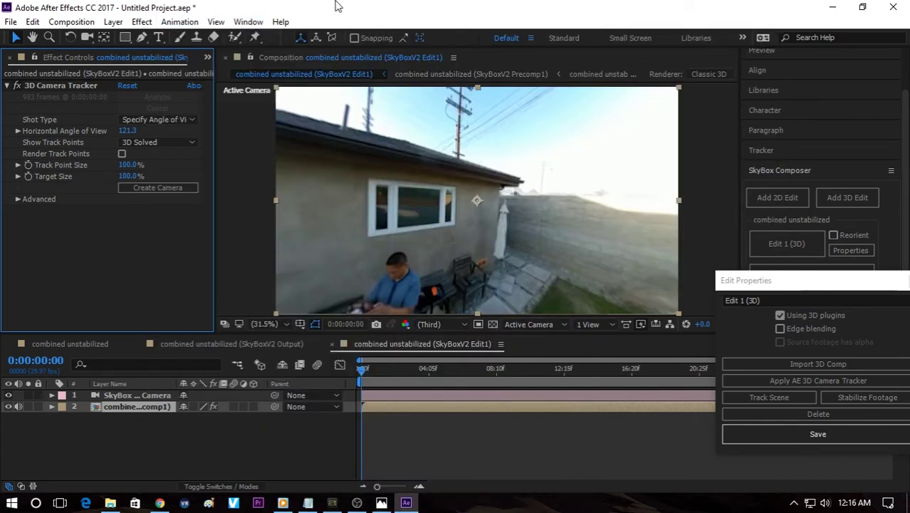
Step: Create a 3D Tracker Camera from the solved track and float Edit Properties over the viewer
left_click(59, 86)
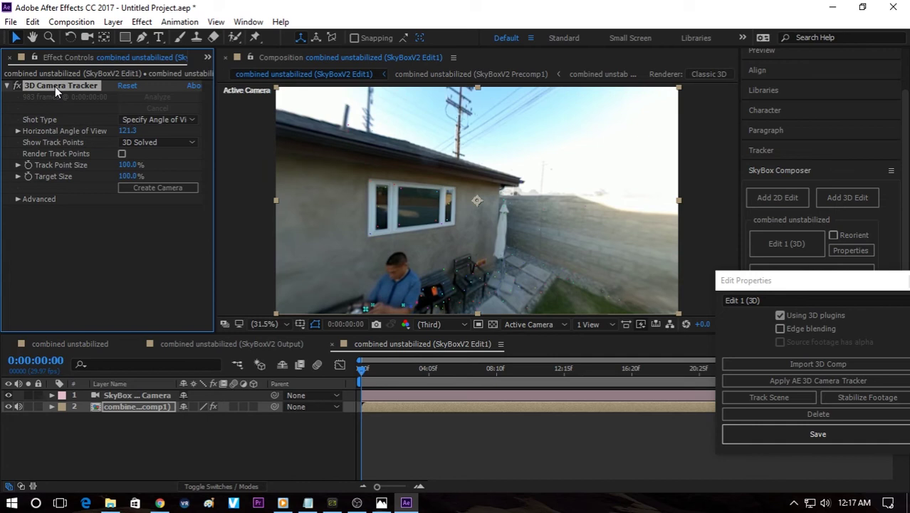
left_click(142, 194)
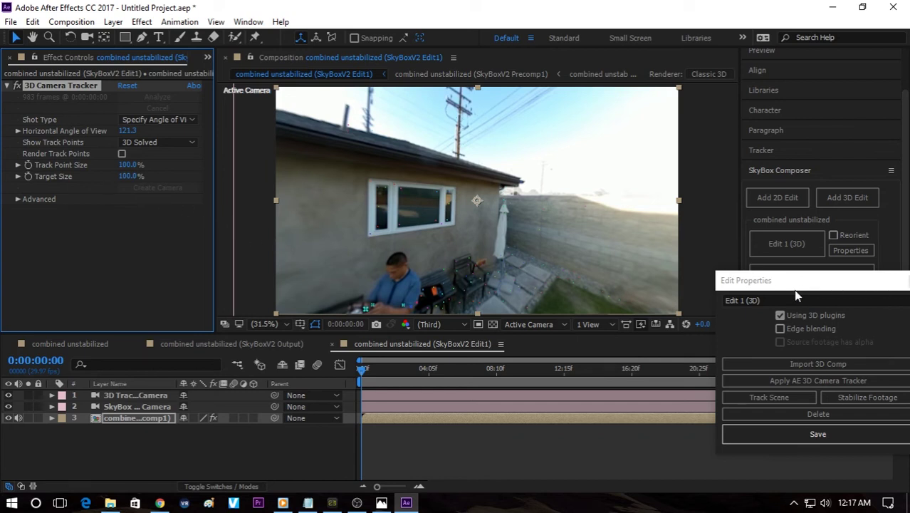
left_click_drag(809, 283, 518, 231)
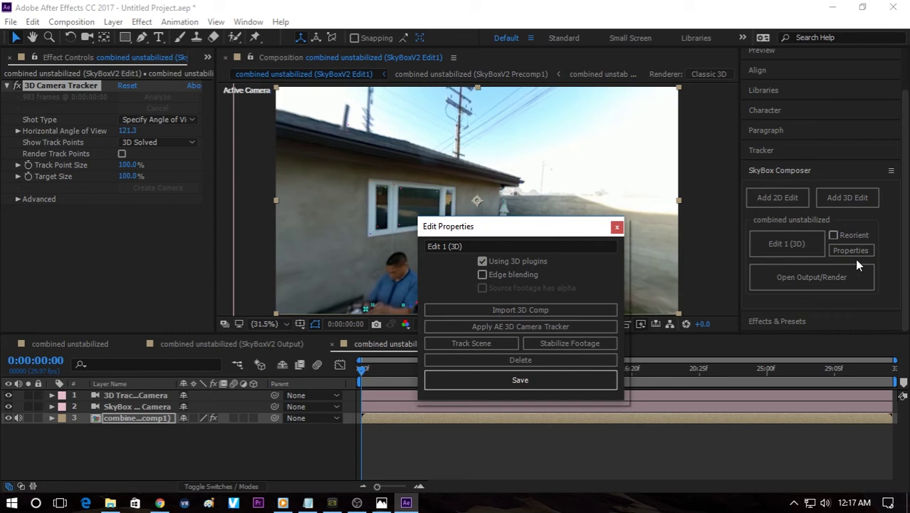
Step: Stabilize the tracked footage with SkyBox and scrub the timeline to preview the result
left_click(547, 342)
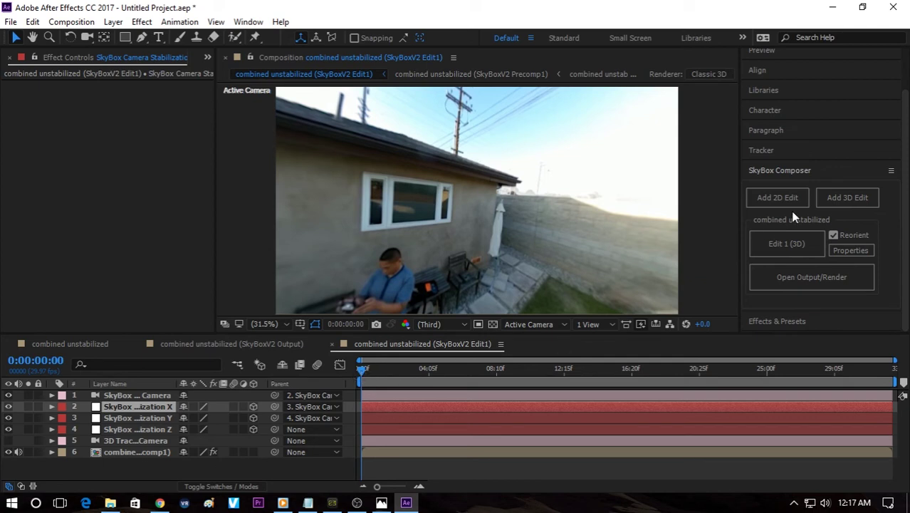
left_click(363, 372)
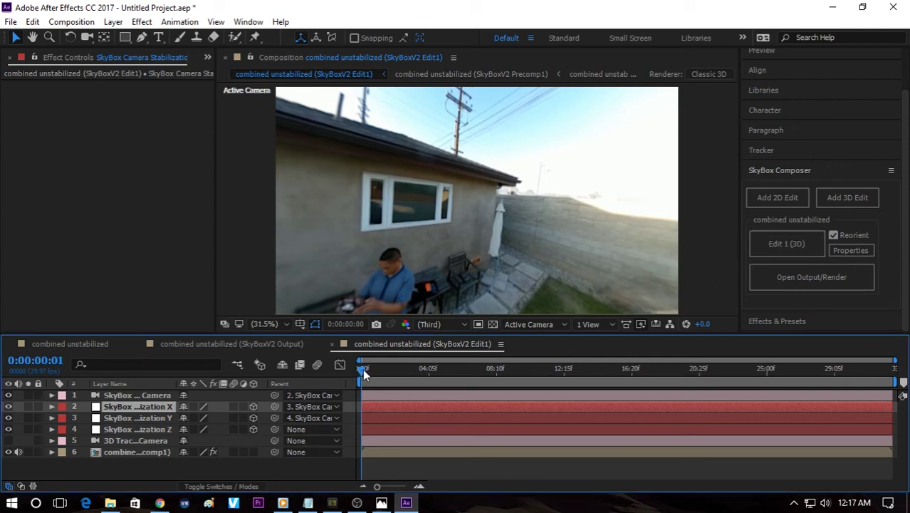
left_click_drag(364, 375, 301, 373)
Step: Open the SkyBoxV2 Output composition and add it to the Adobe Media Encoder queue
left_click(812, 284)
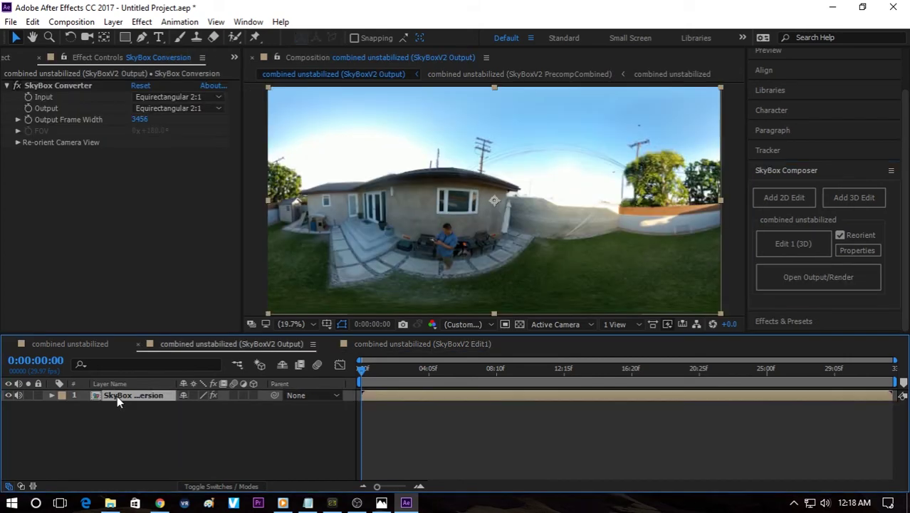
left_click(10, 22)
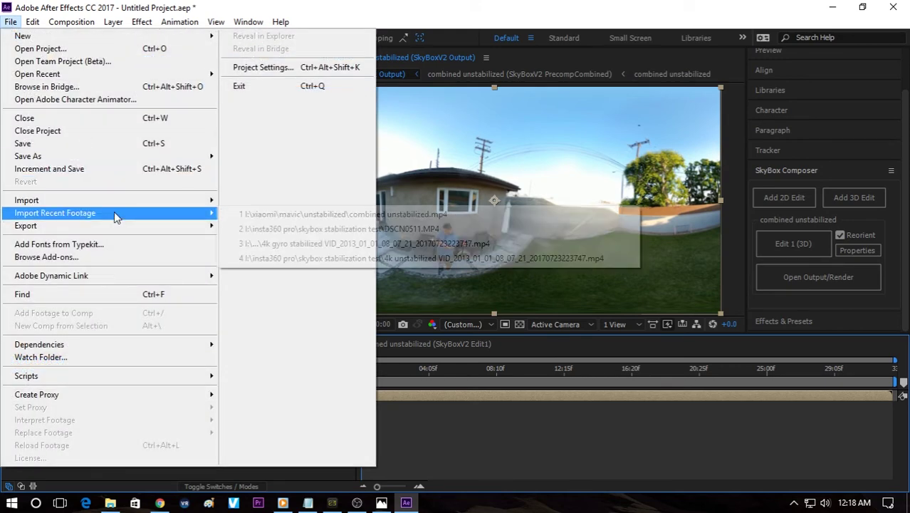
mouse_move(123, 226)
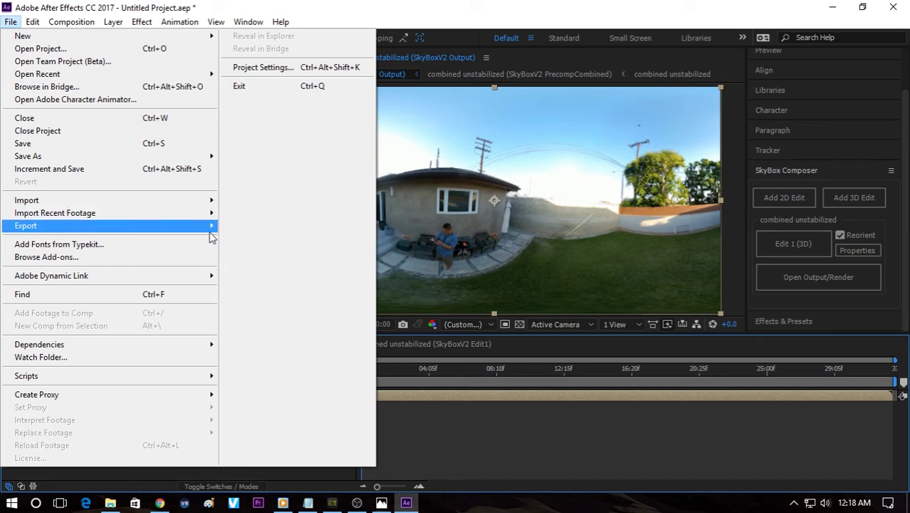
mouse_move(208, 232)
left_click(261, 230)
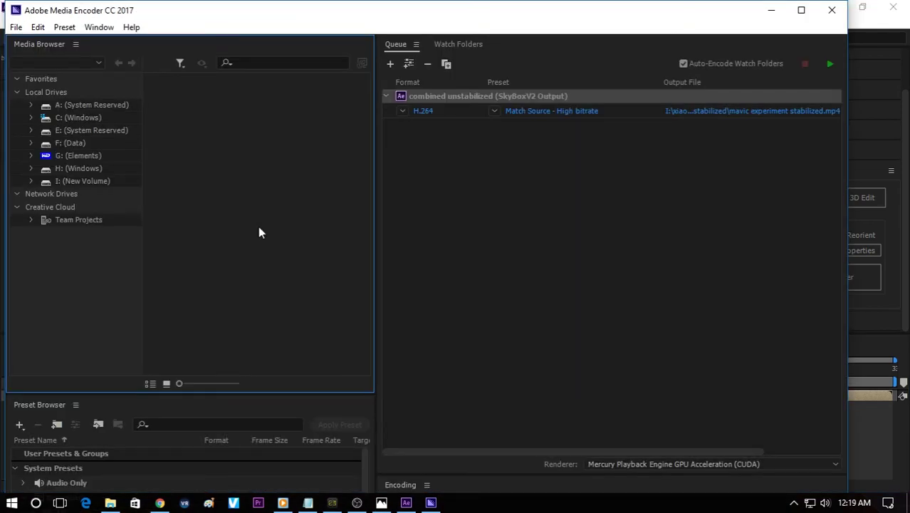
Step: Rename the output file to 'mavic experiment stabilized short.mp4' and start the render queue
left_click(726, 111)
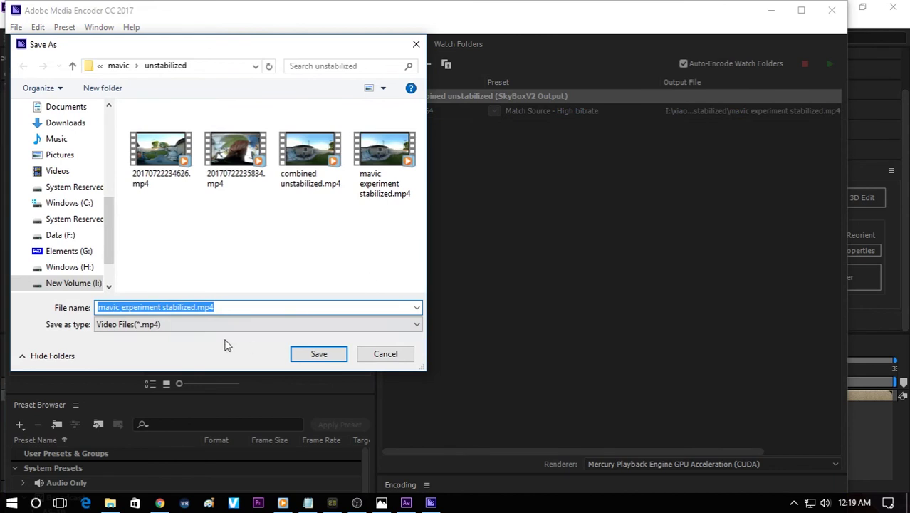
key("Right")
key("Left")
key("Left")
key("Left")
key("Left")
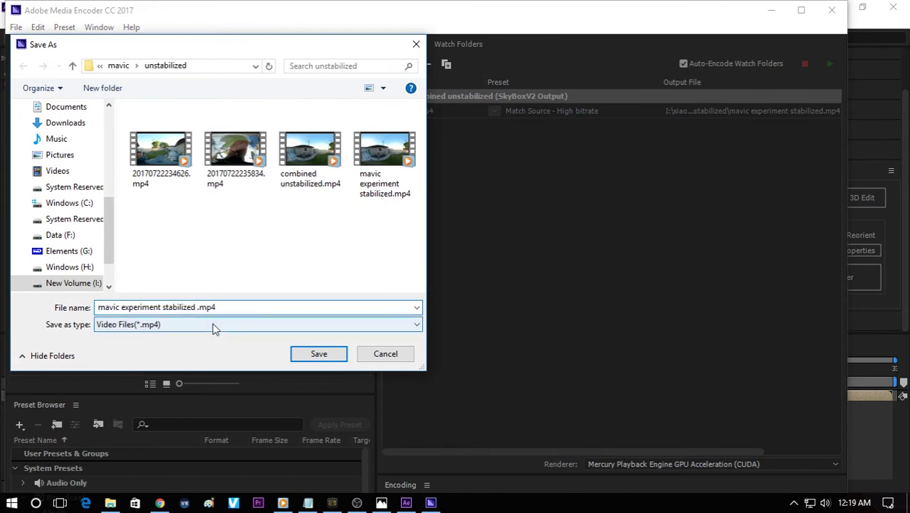
type("short")
key("Return")
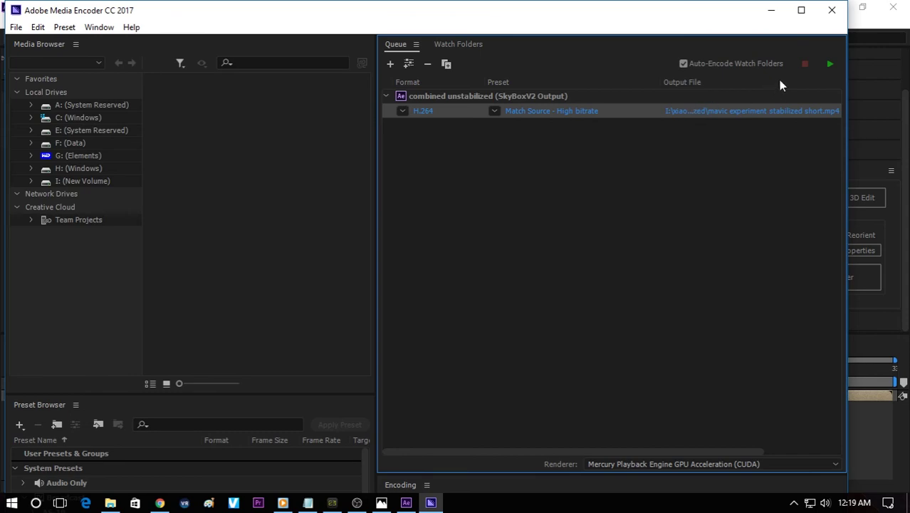
left_click(832, 65)
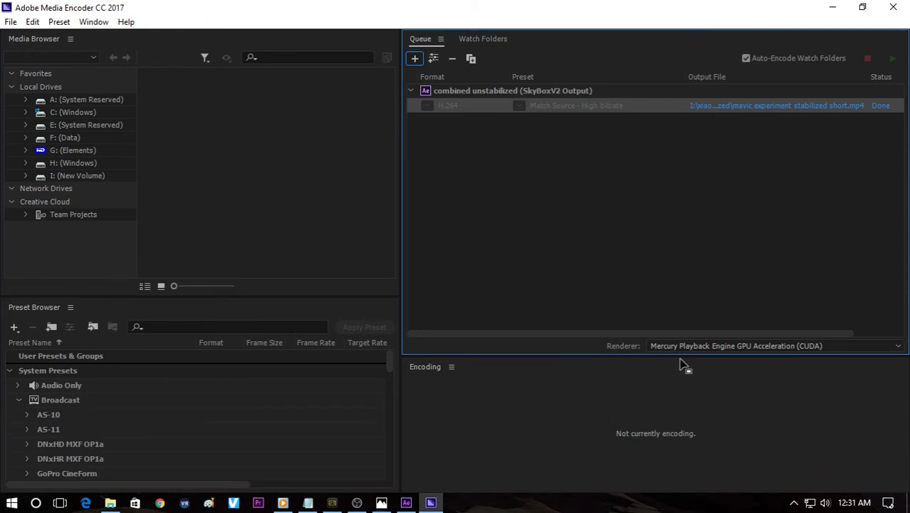
Step: Open the rendered 'mavic experiment stabilized short.mp4' from its folder in the video player
left_click(111, 503)
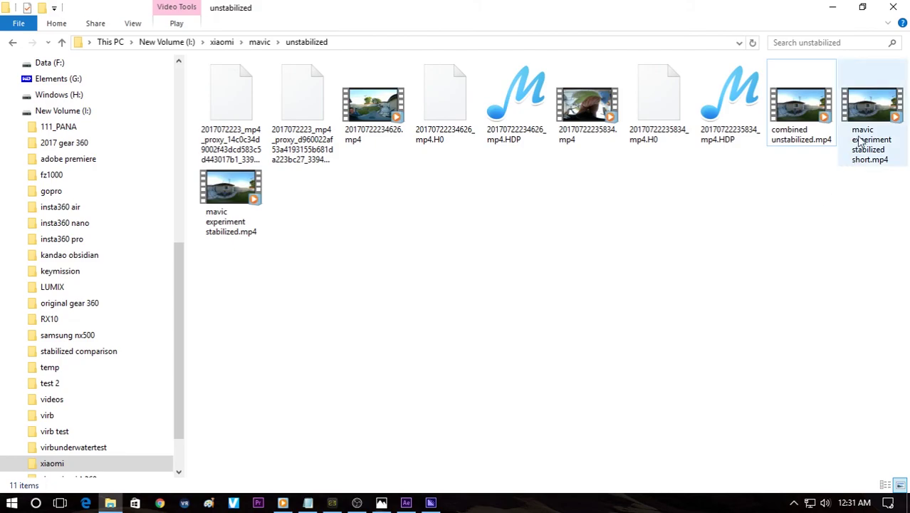
left_click(876, 113)
double_click(877, 112)
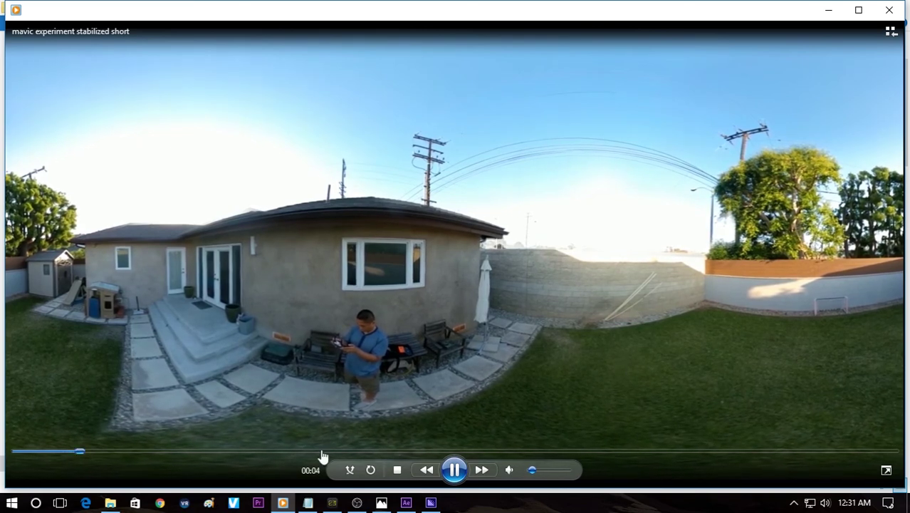
Step: Skip through the video at about 14, 20, 31 and 39 seconds, then near the end
left_click(228, 452)
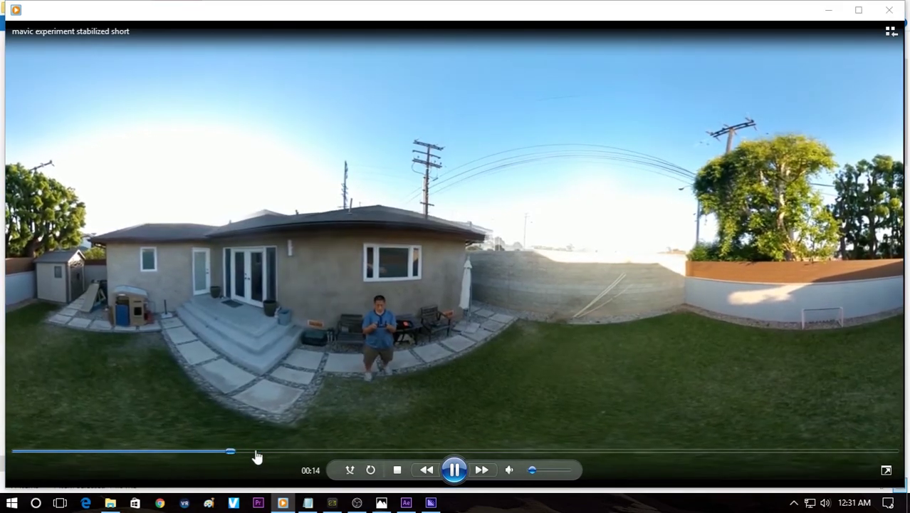
left_click(331, 452)
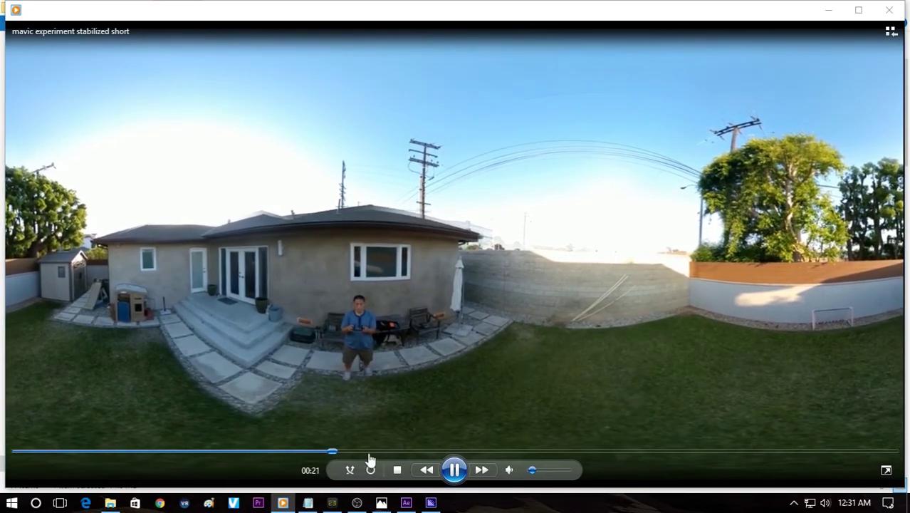
left_click(489, 452)
left_click(607, 453)
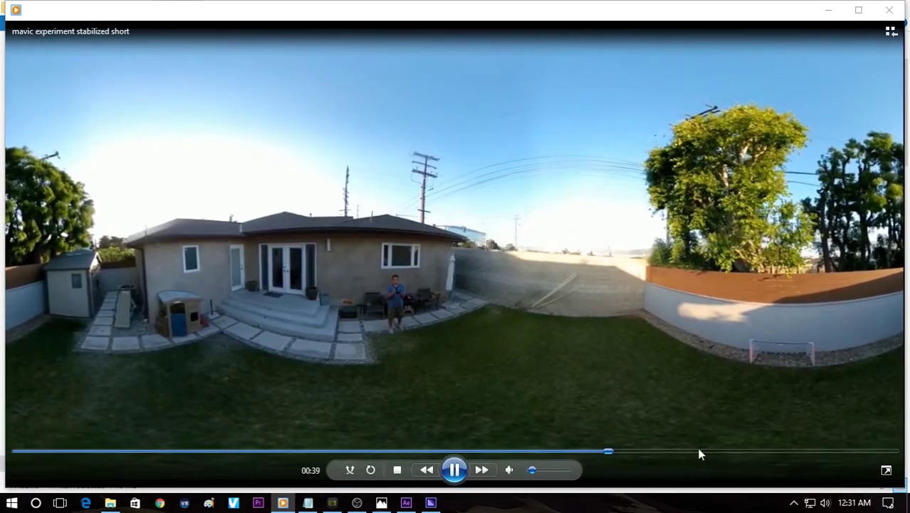
left_click(745, 455)
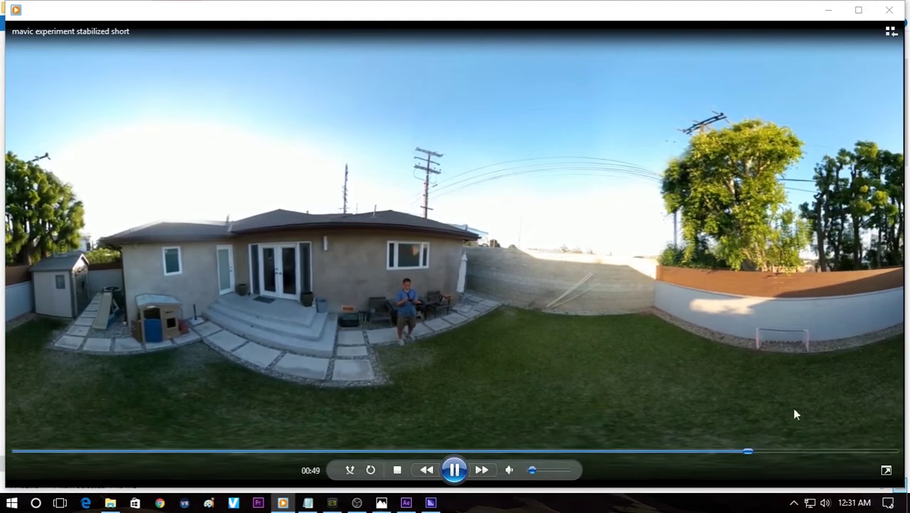
Step: Close the stabilized video, play 'combined unstabilized.mp4' for comparison, then close it and clear the selection
left_click(890, 9)
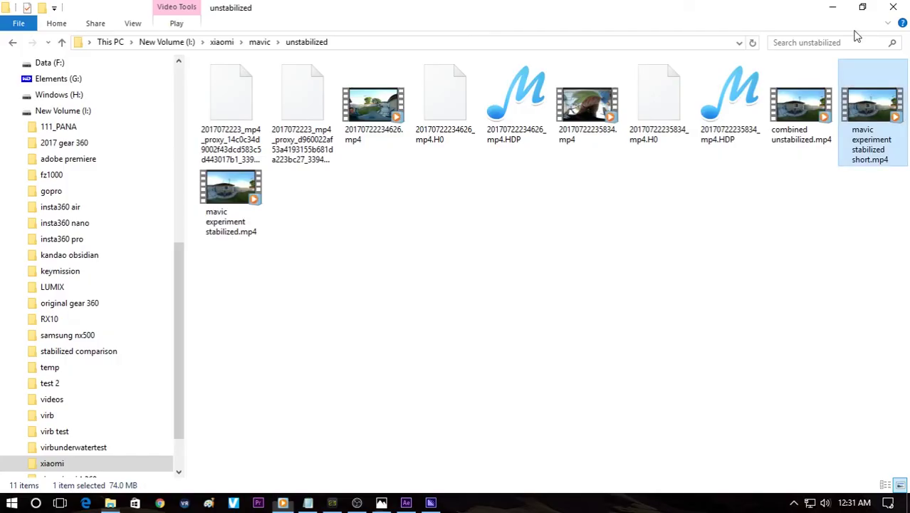
double_click(800, 101)
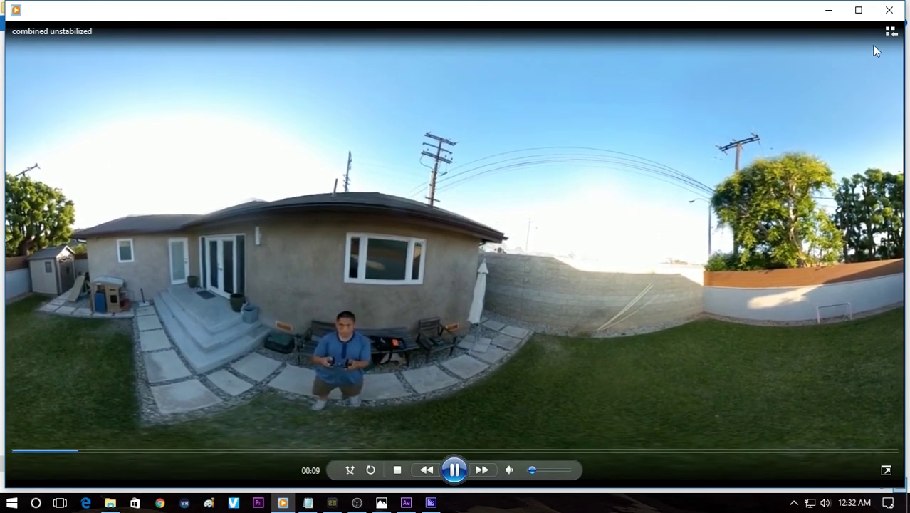
left_click(890, 11)
left_click(761, 243)
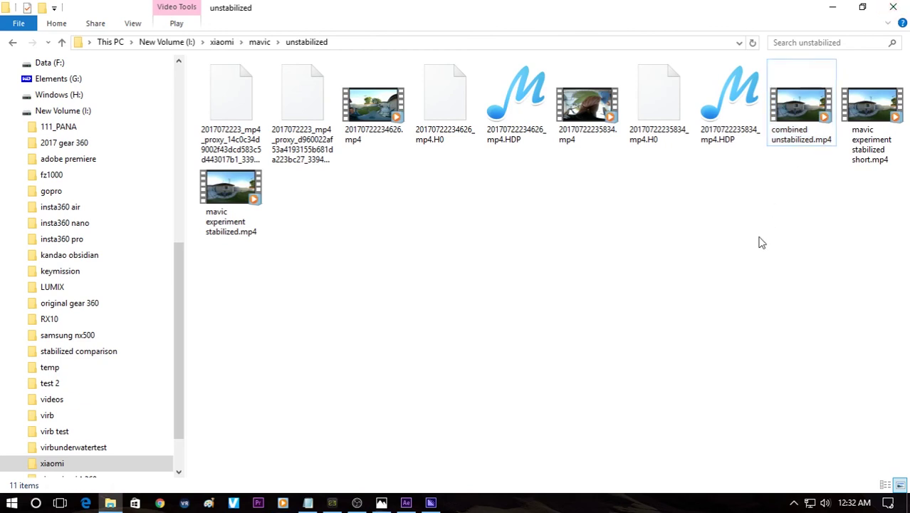